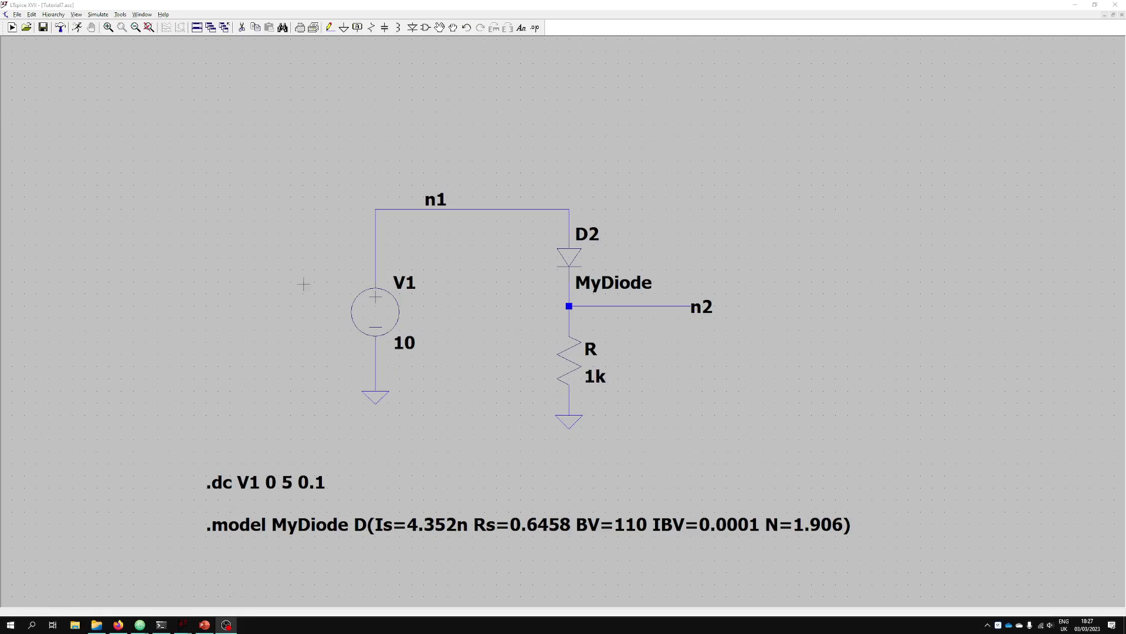
Place a .step SPICE directive above the .dc command
{"action": "left_click", "coordinate": [535, 29]}
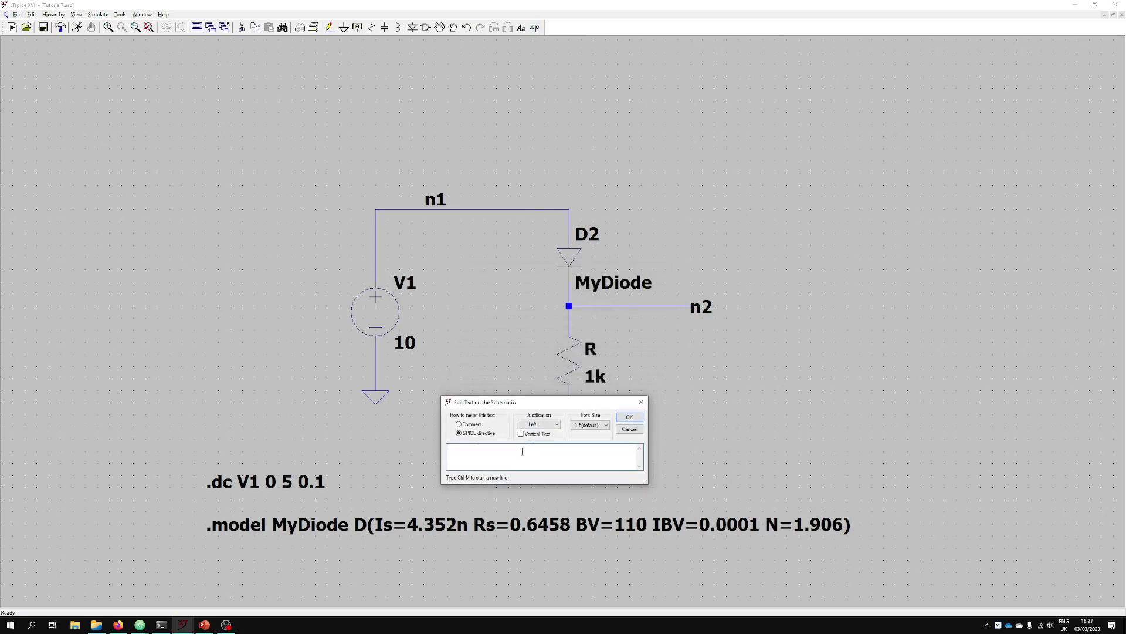
{"action": "type", "text": ".step"}
{"action": "key", "text": "Return"}
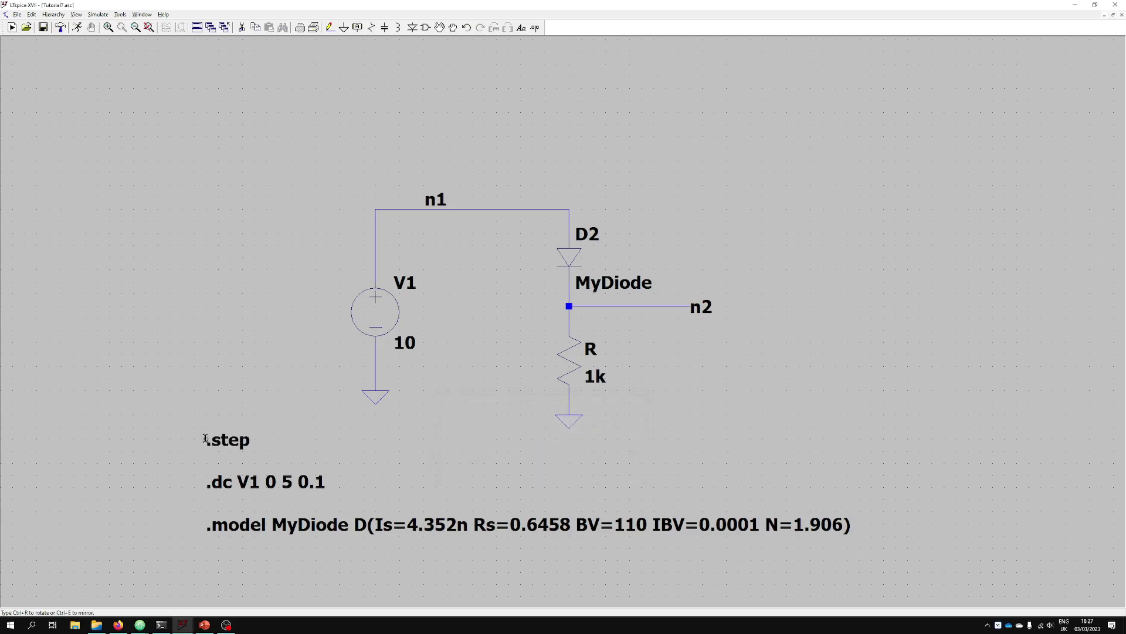
{"action": "left_click", "coordinate": [202, 440]}
Set the .step directive to sweep param r from 1k to 100k in 20k steps
{"action": "right_click", "coordinate": [233, 441]}
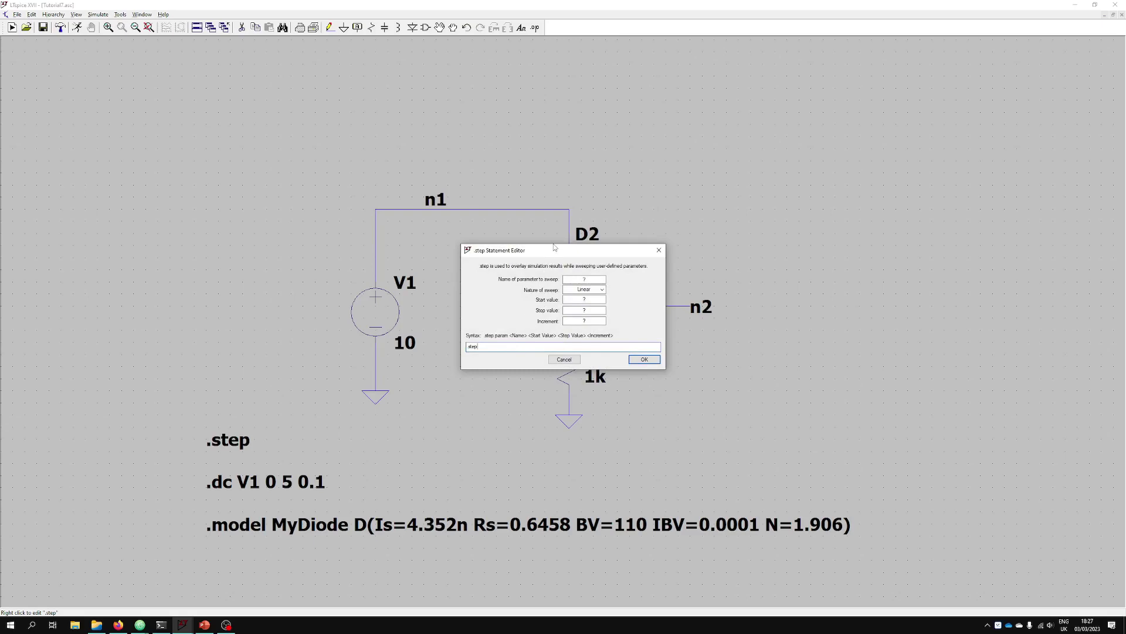
{"action": "left_click_drag", "start_coordinate": [554, 247], "coordinate": [639, 369]}
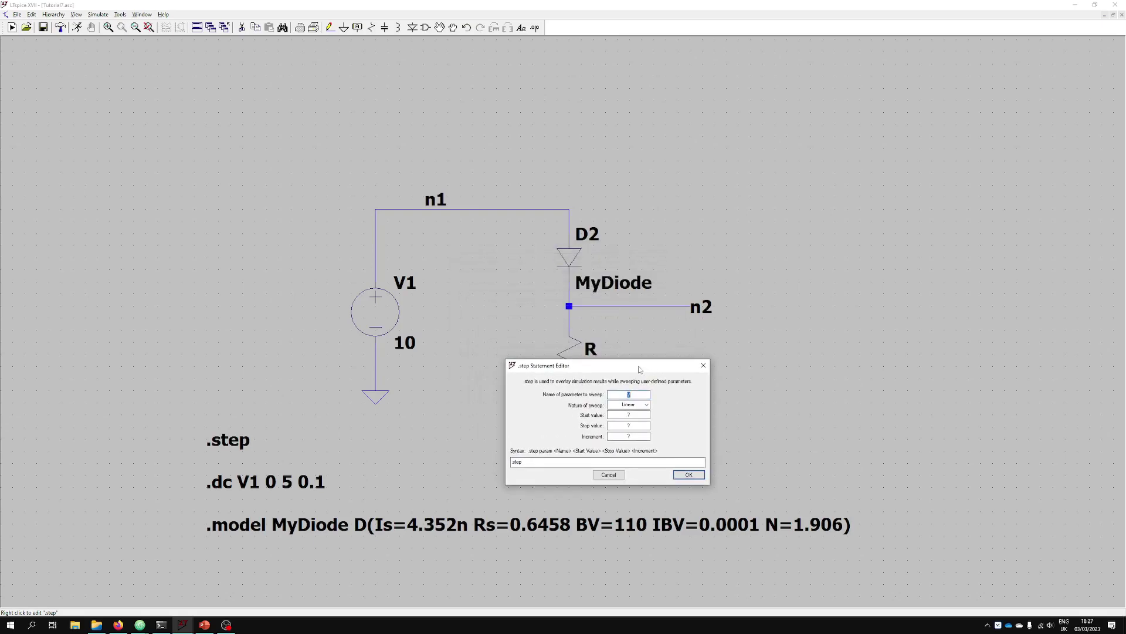
{"action": "type", "text": "r"}
{"action": "left_click", "coordinate": [632, 415]}
{"action": "type", "text": "100"}
{"action": "key", "text": "Tab"}
{"action": "type", "text": "100k 20k"}
{"action": "key", "text": "Return"}
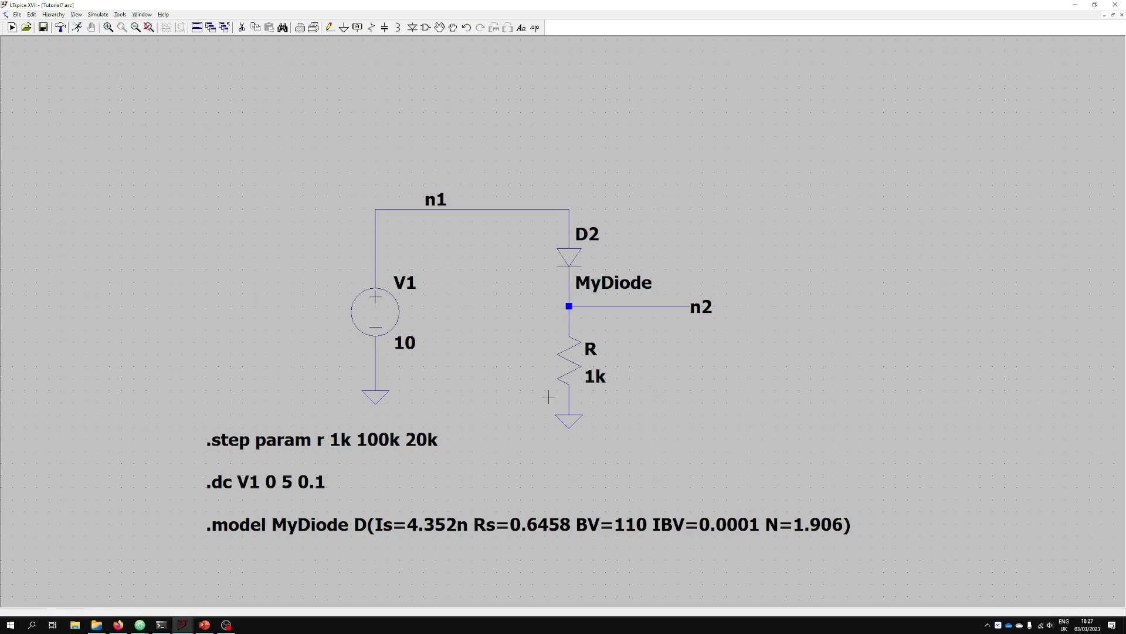
Set resistor R's value to {r} and run the stepped simulation
{"action": "right_click", "coordinate": [598, 381]}
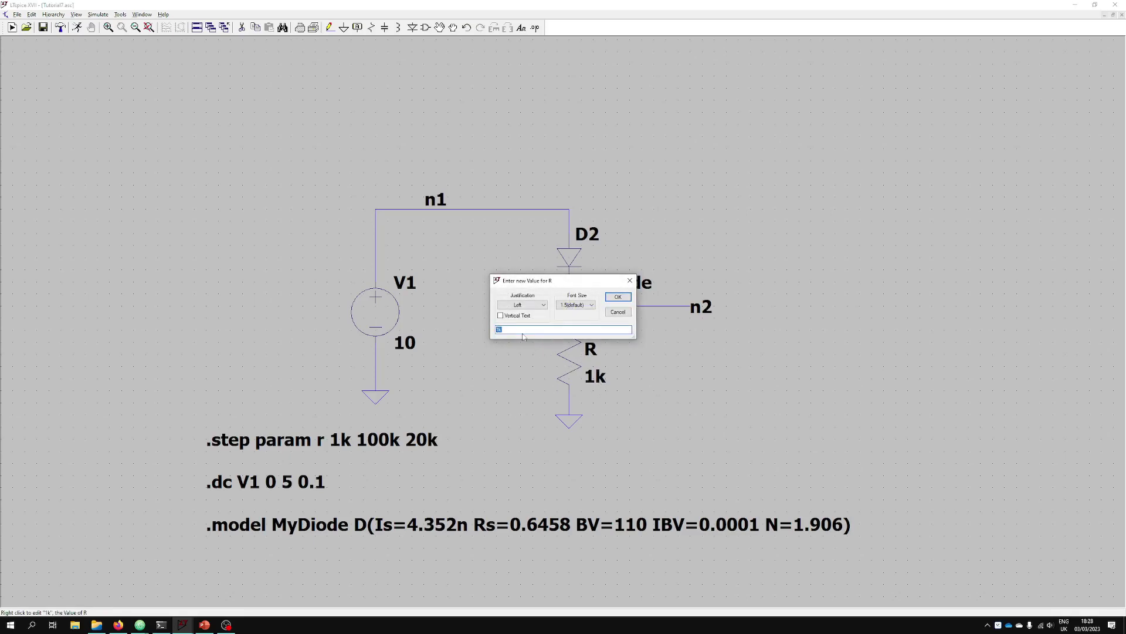
{"action": "key", "text": "BackSpace"}
{"action": "type", "text": "{r}"}
{"action": "key", "text": "Return"}
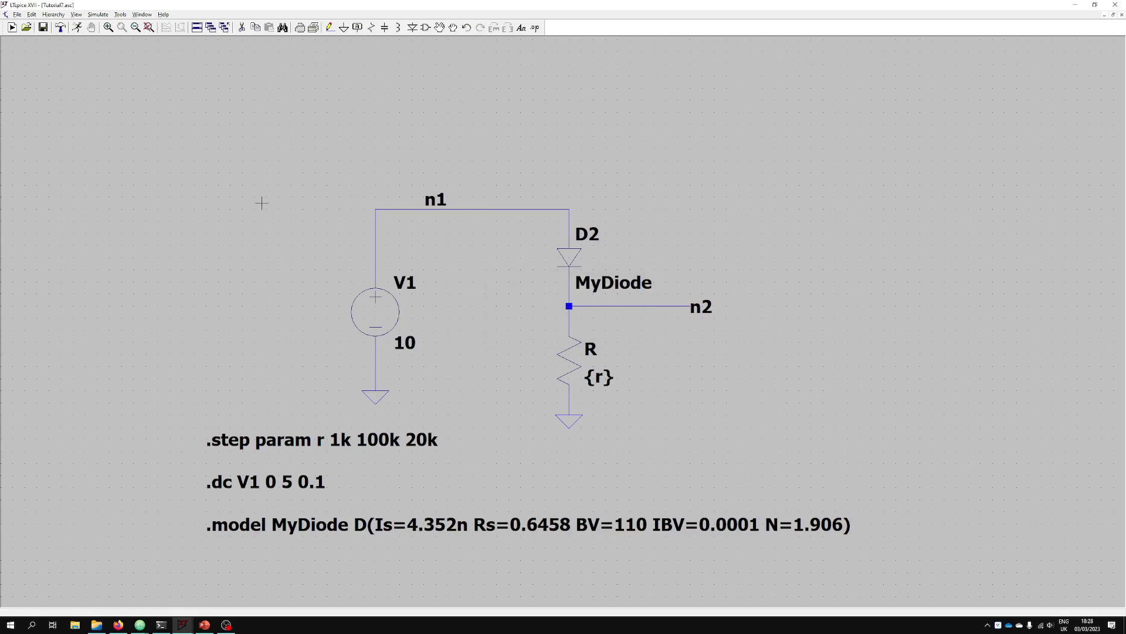
{"action": "left_click", "coordinate": [77, 29]}
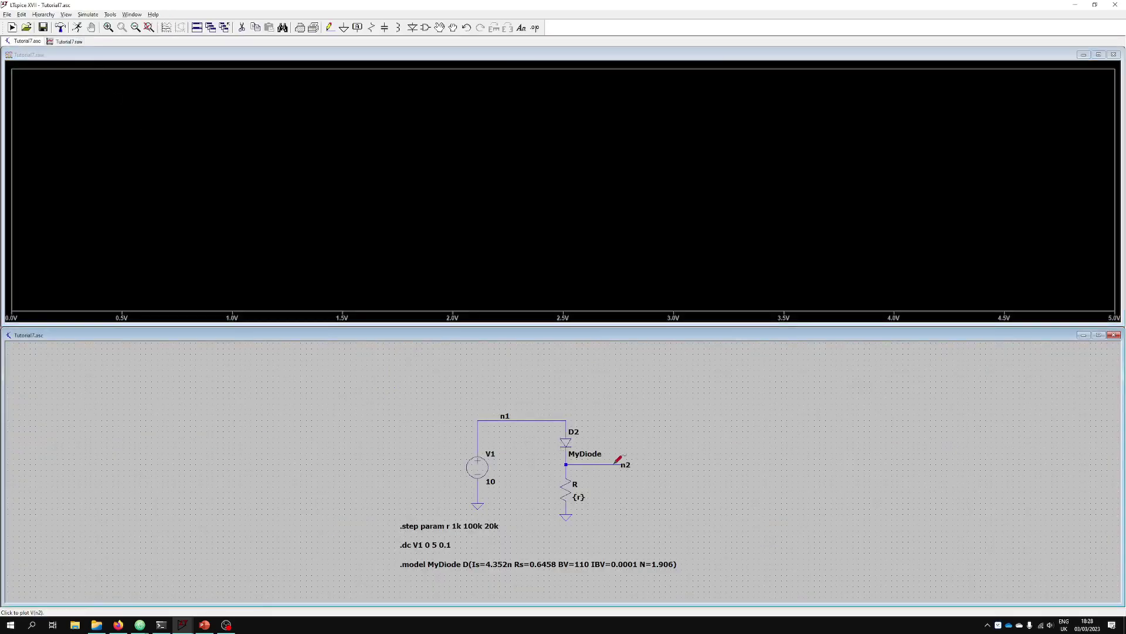
Probe node n2 to plot V(n2)
{"action": "left_click", "coordinate": [616, 462]}
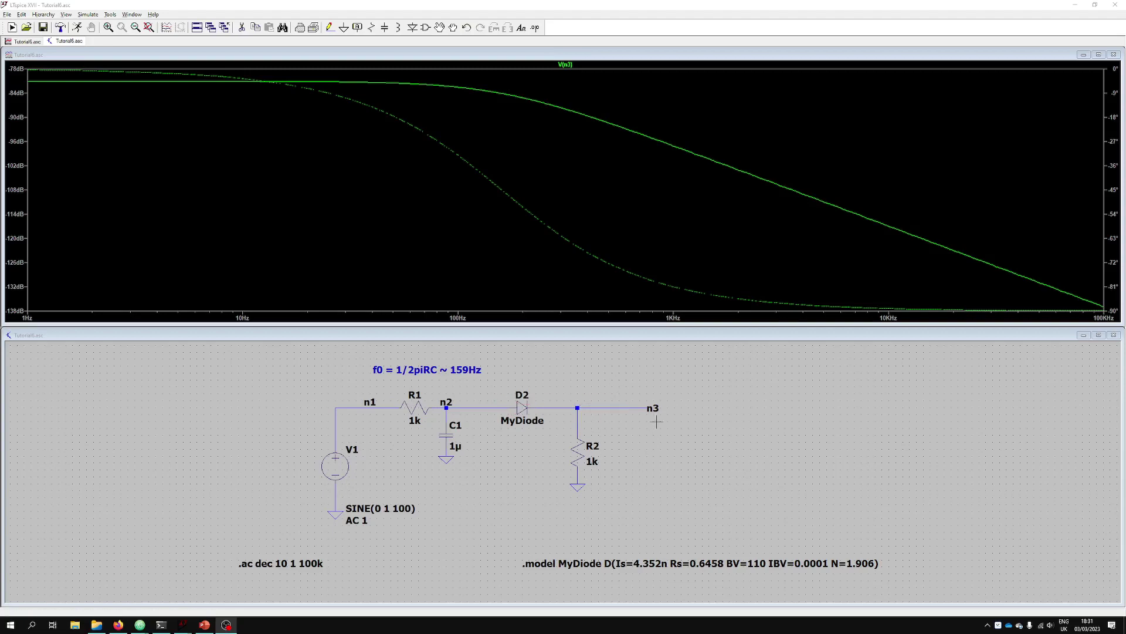
Plot V(n3) and review the AC analysis command, keeping the Decade sweep
{"action": "left_click", "coordinate": [620, 407]}
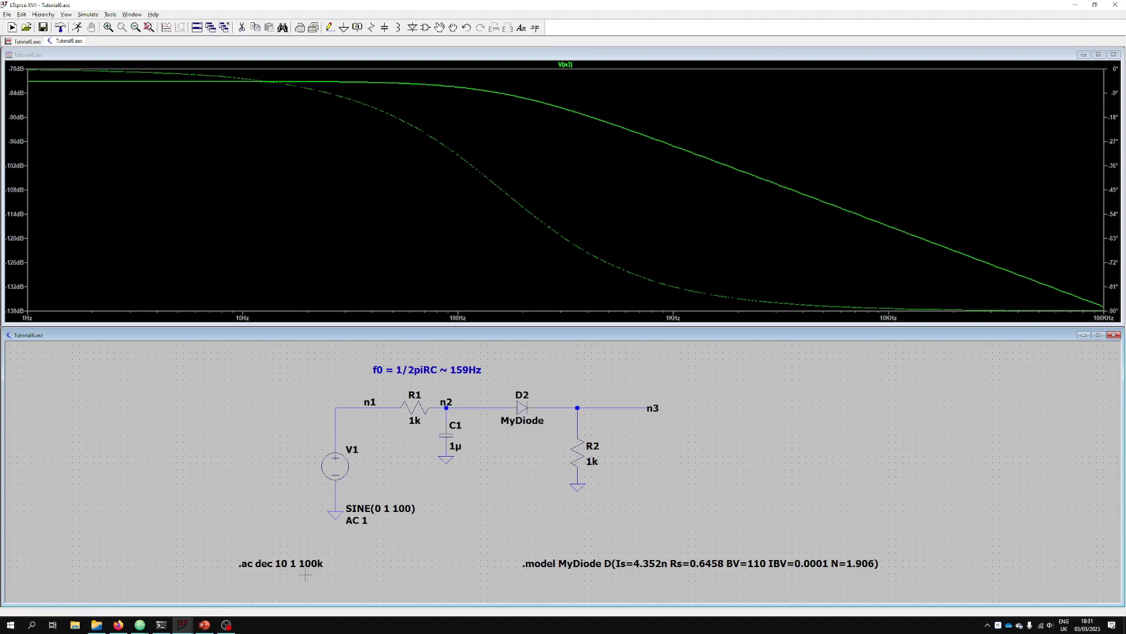
{"action": "right_click", "coordinate": [258, 563]}
{"action": "left_click", "coordinate": [608, 289]}
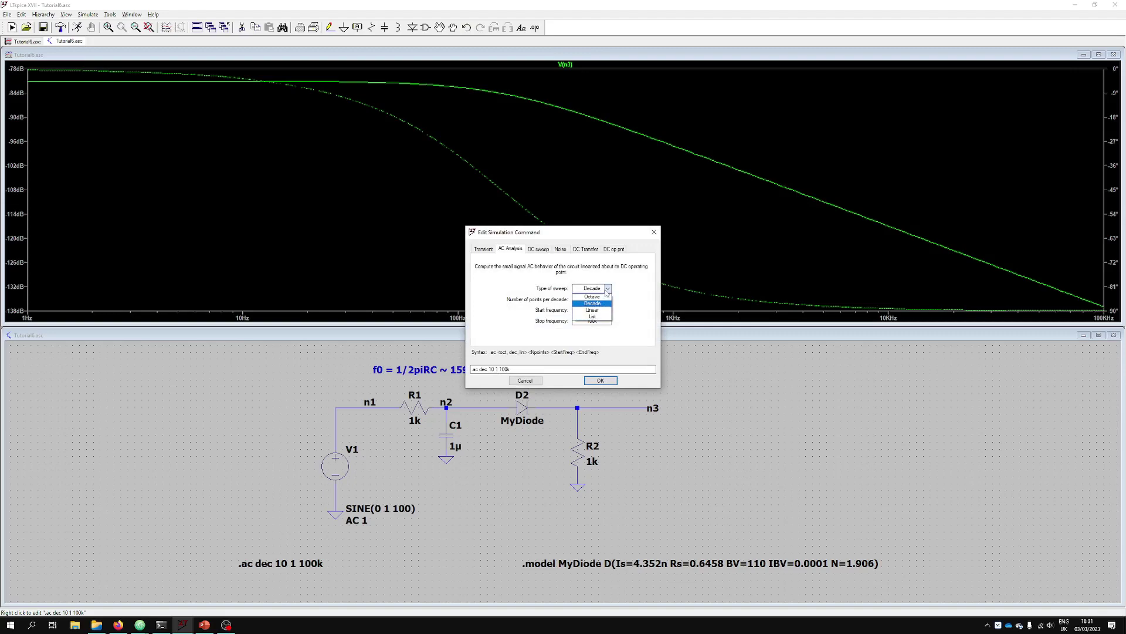
{"action": "left_click", "coordinate": [608, 290]}
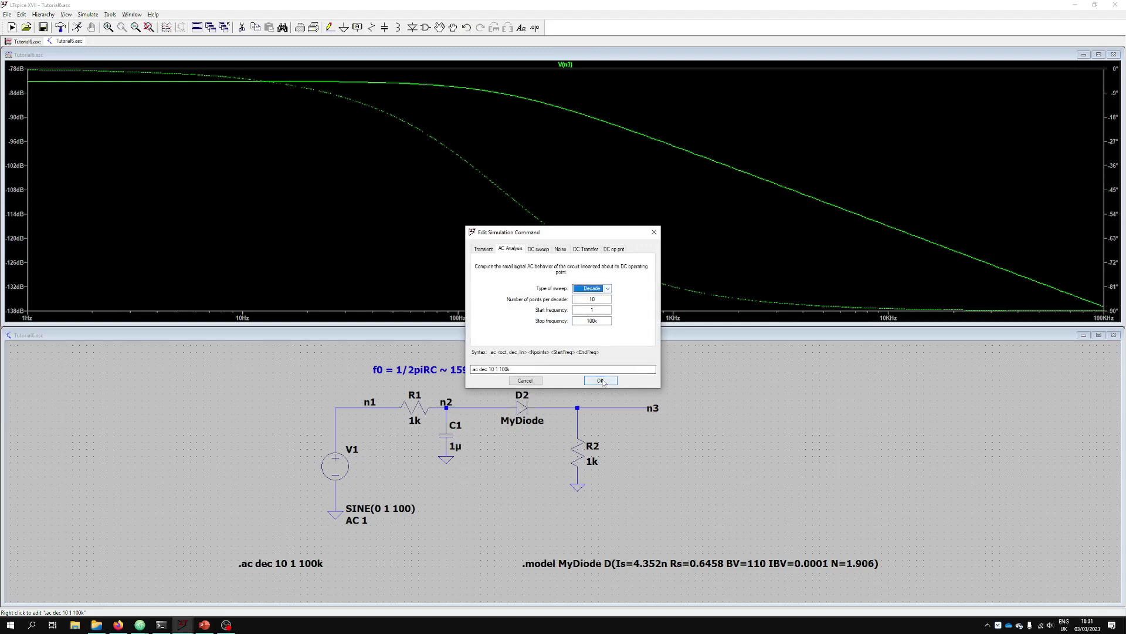
{"action": "left_click", "coordinate": [600, 380]}
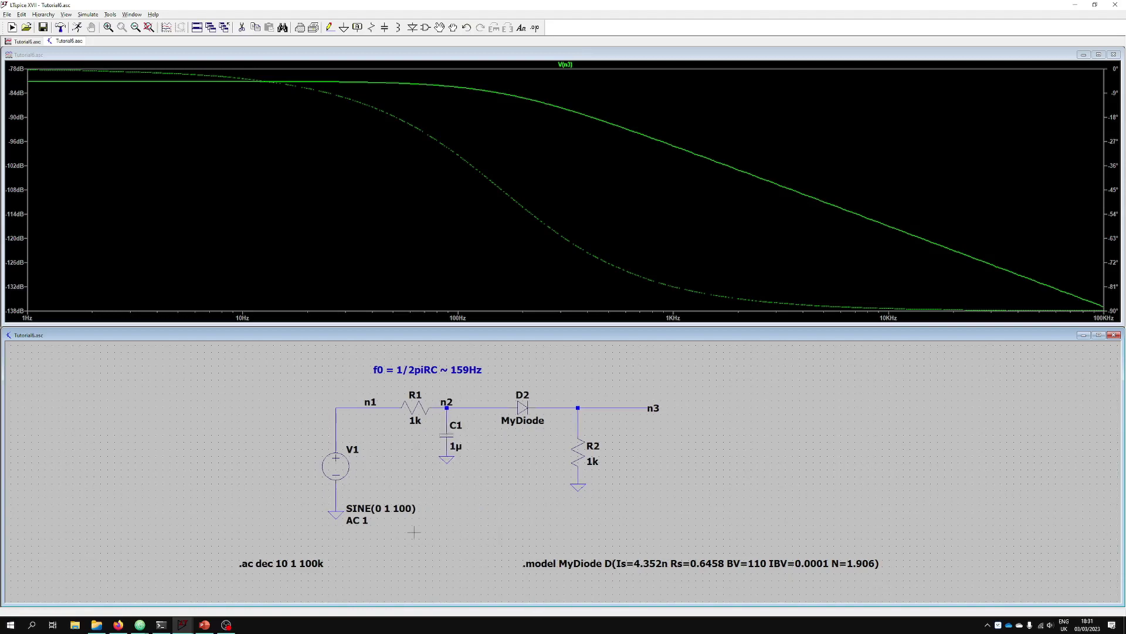
Place a .step SPICE directive above the .ac command
{"action": "left_click", "coordinate": [535, 27]}
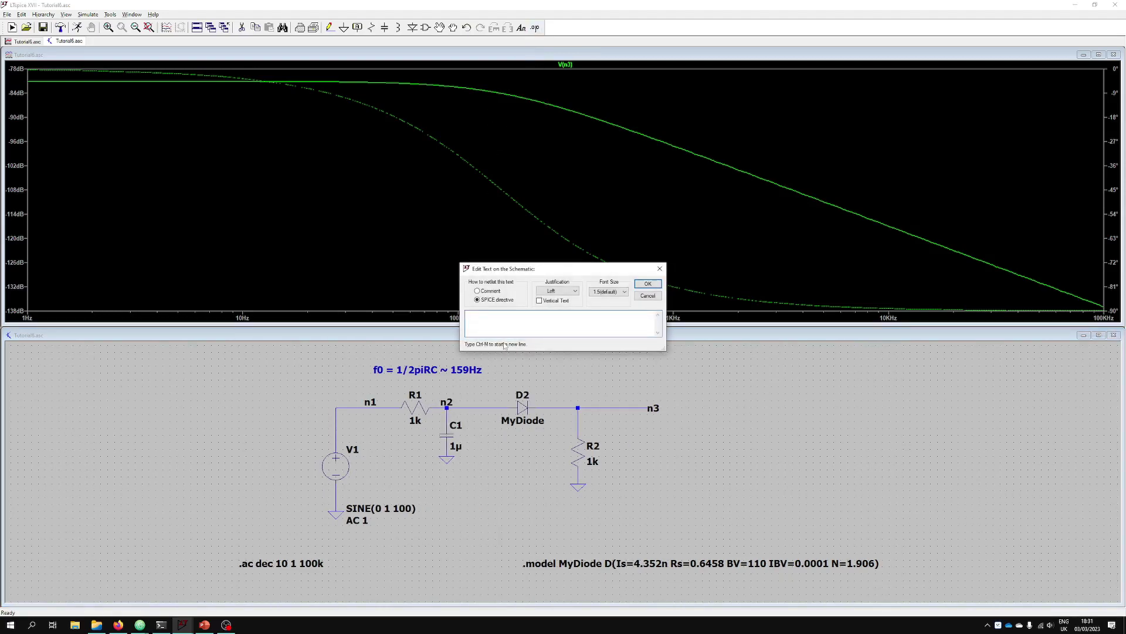
{"action": "type", "text": ".step"}
{"action": "key", "text": "Return"}
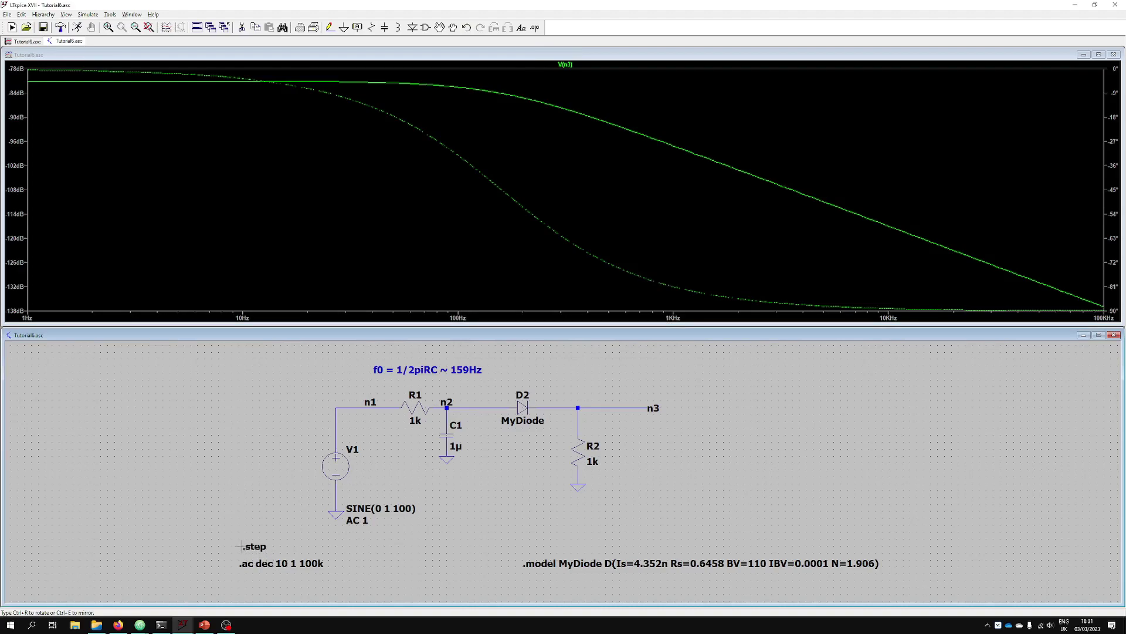
{"action": "left_click", "coordinate": [244, 546]}
Set the .step directive to sweep param c from 1u to 10u in 2u steps
{"action": "right_click", "coordinate": [250, 546]}
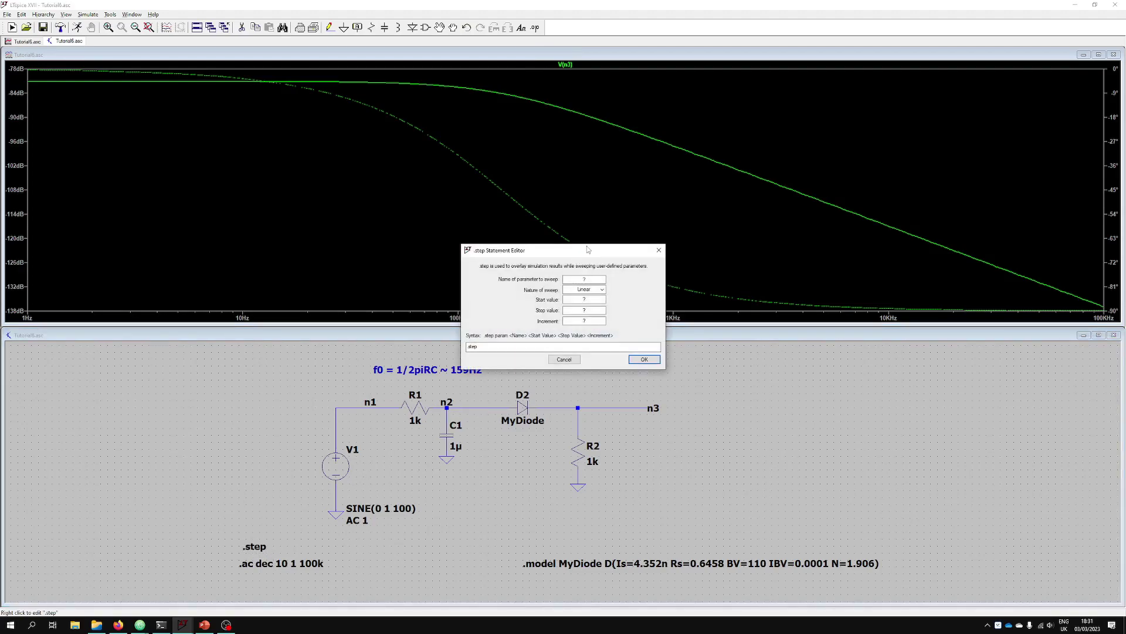
{"action": "left_click_drag", "start_coordinate": [589, 249], "coordinate": [610, 291]}
{"action": "double_click", "coordinate": [615, 320]}
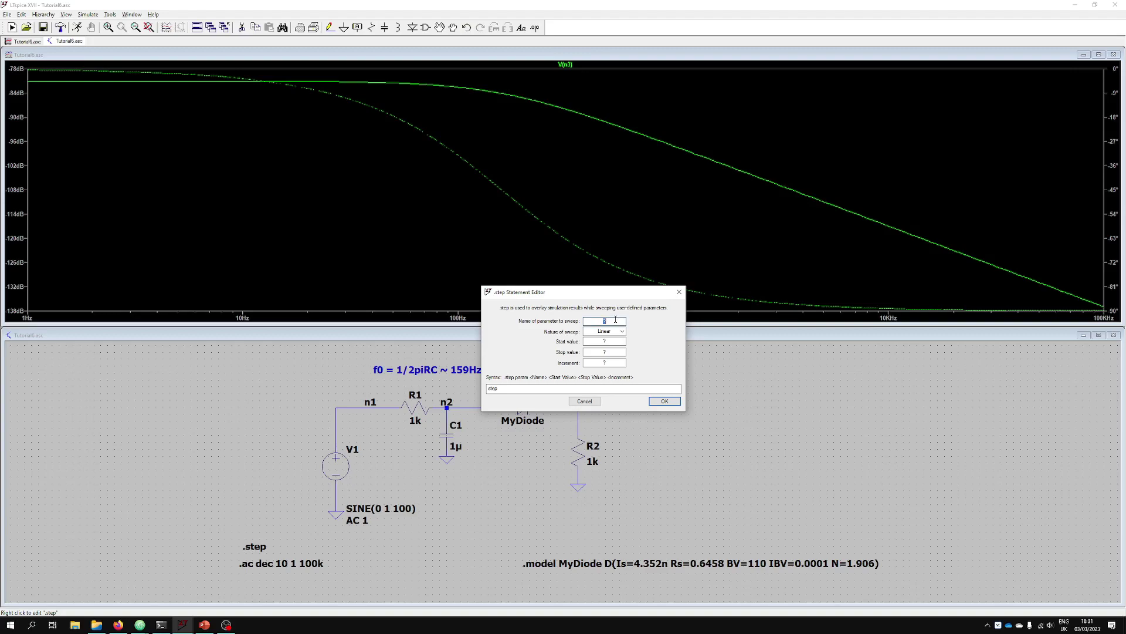
{"action": "type", "text": "c"}
{"action": "double_click", "coordinate": [617, 340]}
{"action": "left_click_drag", "start_coordinate": [618, 292], "coordinate": [730, 354]}
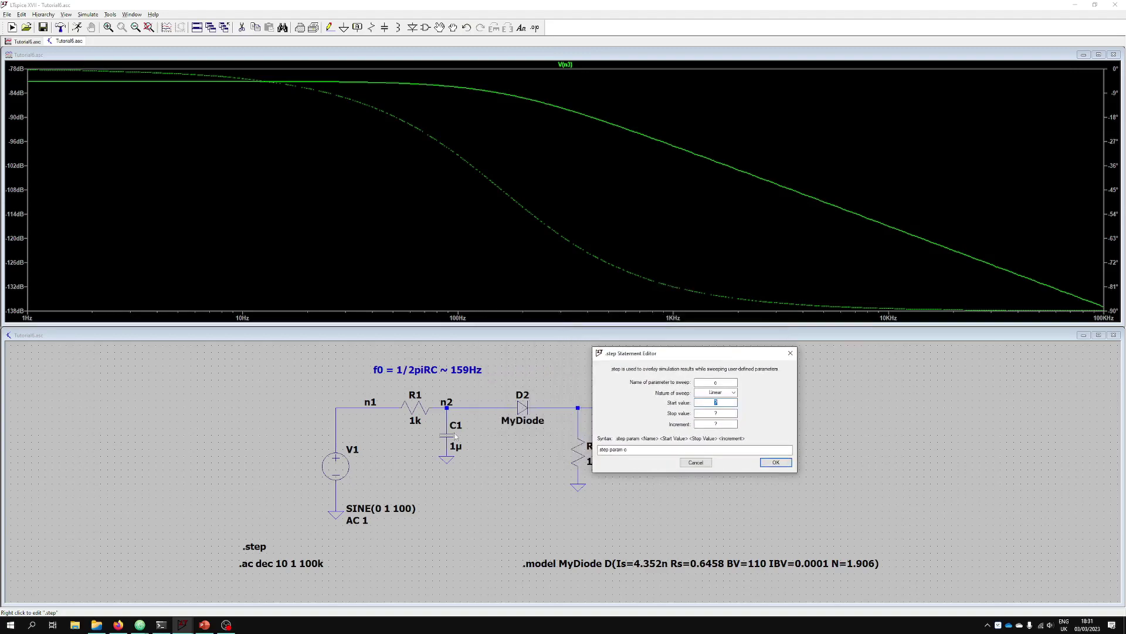
{"action": "type", "text": "1"}
{"action": "type", "text": "u"}
{"action": "left_click", "coordinate": [776, 463]}
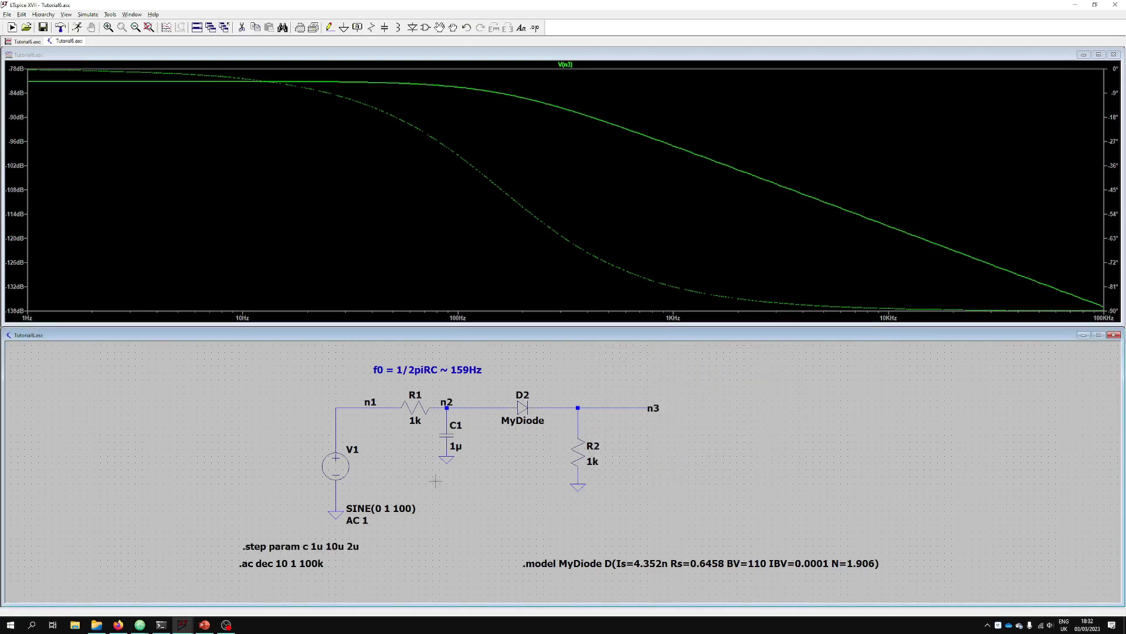
Change capacitor C1's value to {c}
{"action": "right_click", "coordinate": [455, 447]}
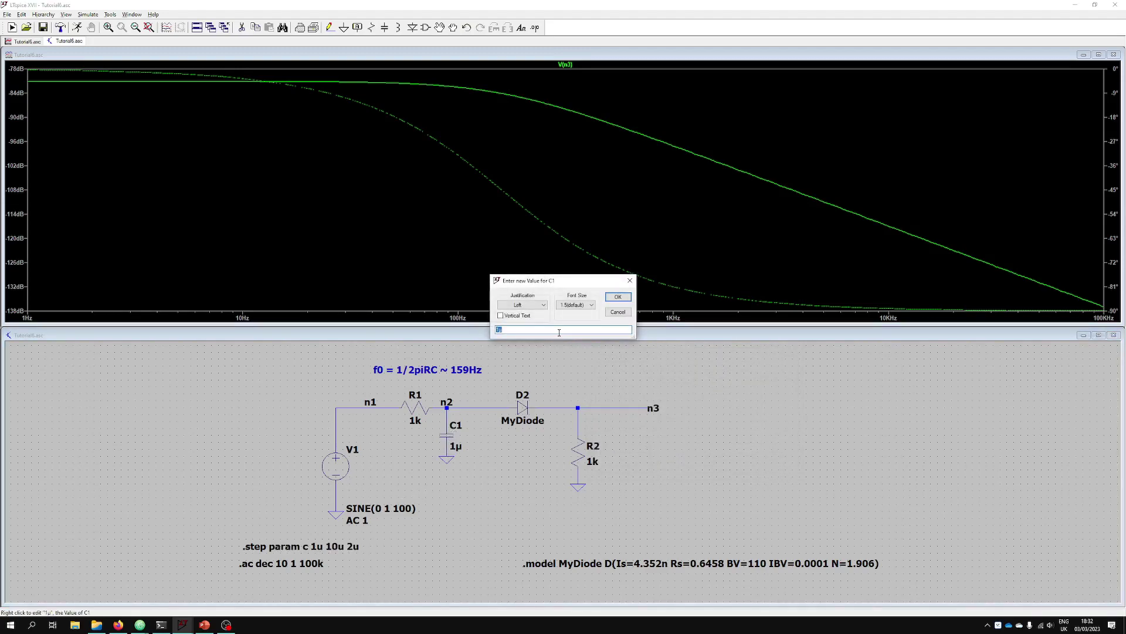
{"action": "key", "text": "BackSpace"}
{"action": "left_click", "coordinate": [618, 296]}
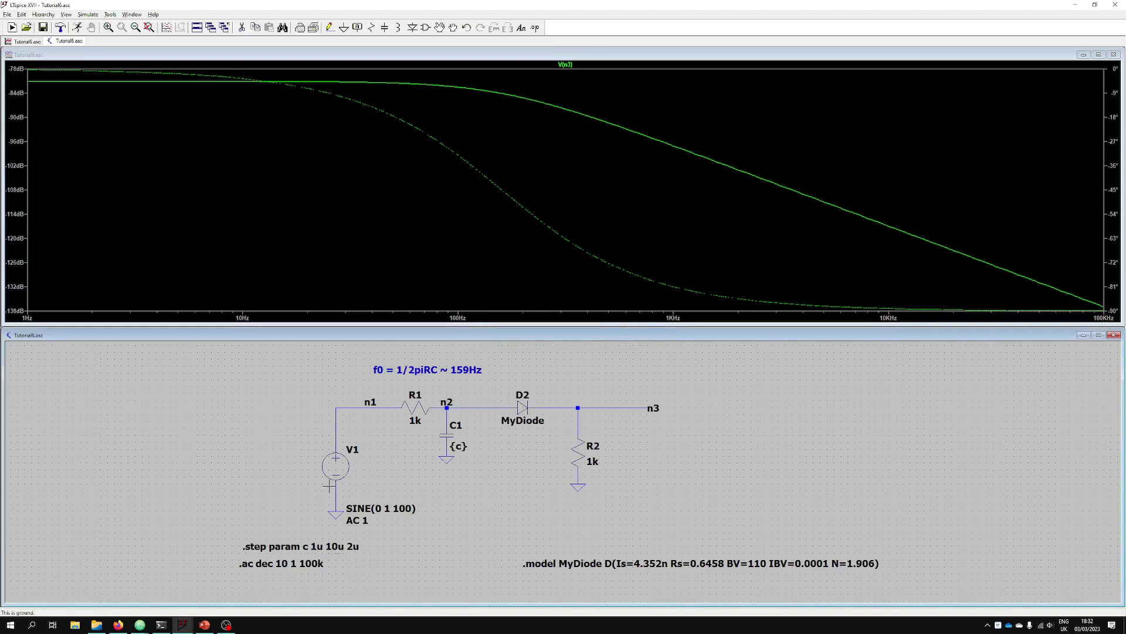
Rerun the capacitor-stepped AC simulation and place Cursor 1 on V(n3) near 1.56 kHz
{"action": "left_click", "coordinate": [80, 29]}
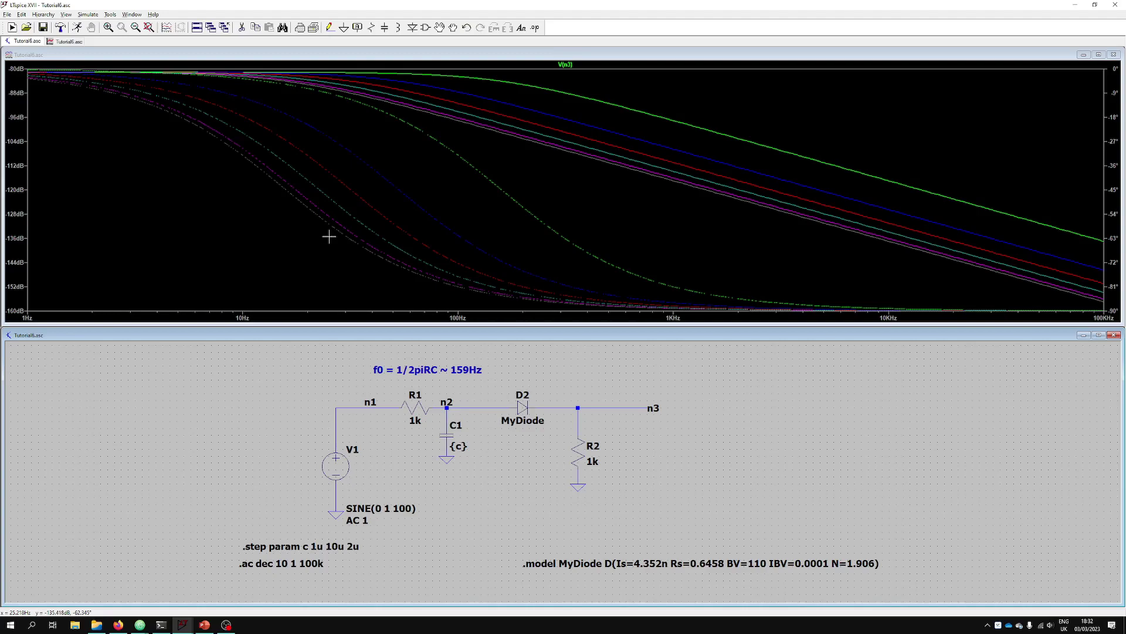
{"action": "left_click", "coordinate": [567, 66]}
{"action": "left_click_drag", "start_coordinate": [568, 69], "coordinate": [715, 121]}
Move the cursor to about 2.11 kHz and step it across the blue, magenta and green traces
{"action": "left_click_drag", "start_coordinate": [1032, 490], "coordinate": [869, 388]}
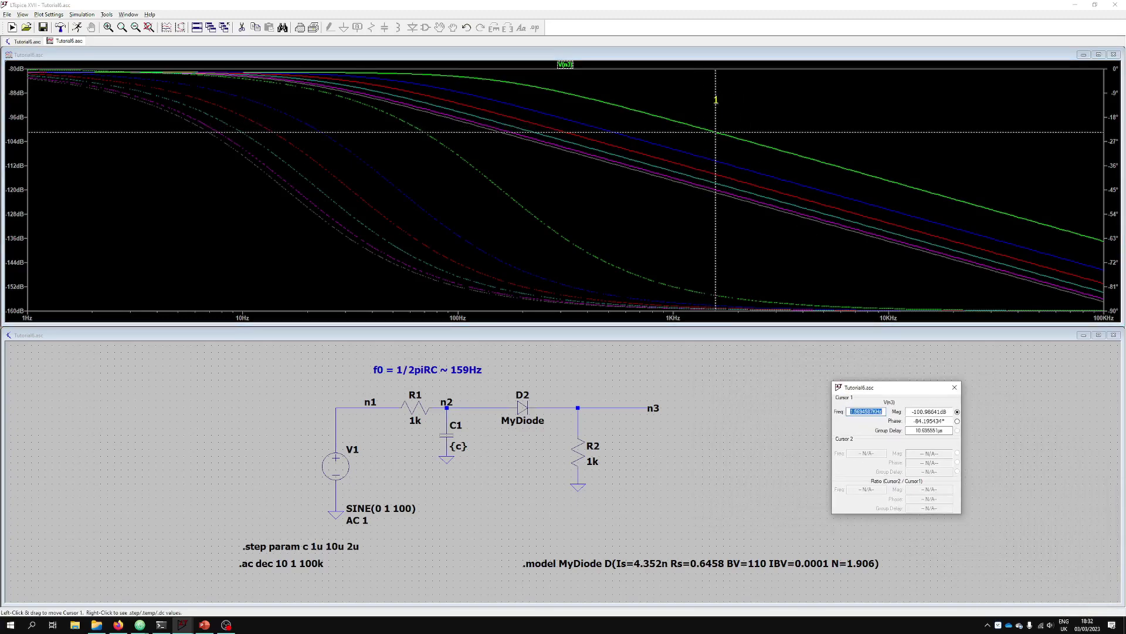
{"action": "mouse_move", "coordinate": [715, 132]}
{"action": "left_mouse_down"}
{"action": "mouse_move", "coordinate": [746, 139]}
{"action": "mouse_move", "coordinate": [732, 127]}
{"action": "left_mouse_up"}
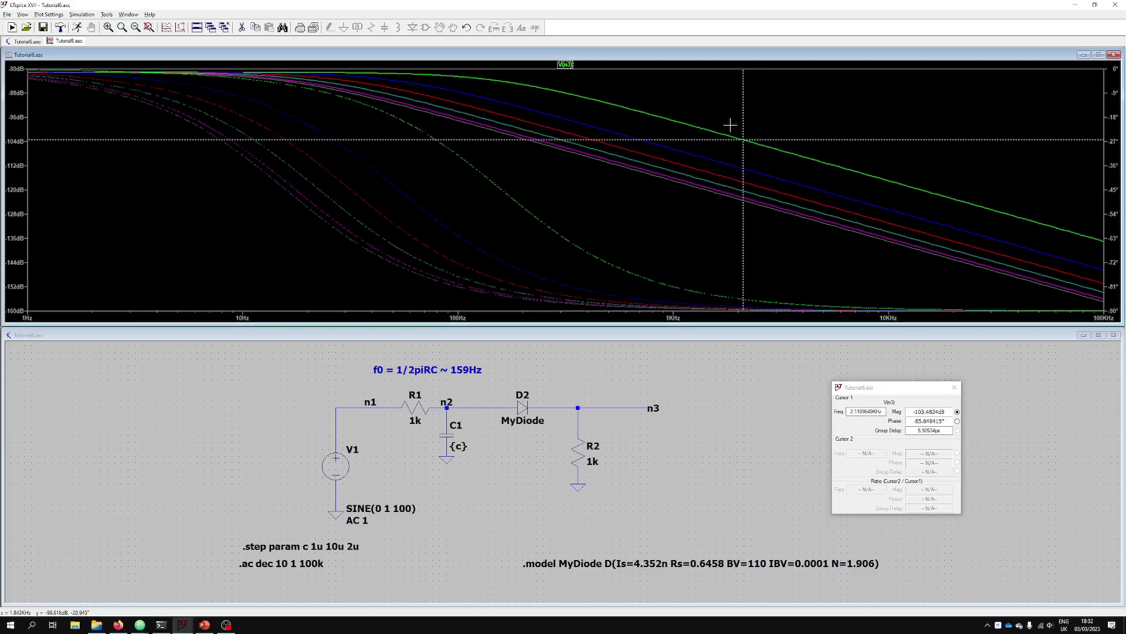
{"action": "key", "text": "Down"}
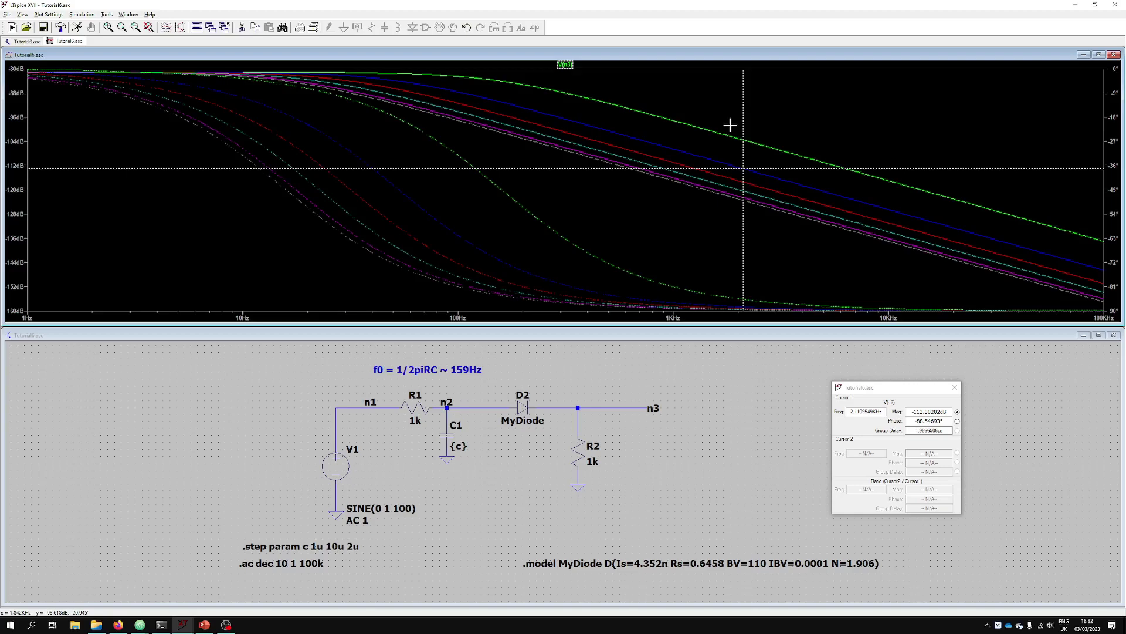
{"action": "key", "text": "Down"}
{"action": "key", "text": "Down"}
{"action": "key", "text": "Down"}
{"action": "key", "text": "Down"}
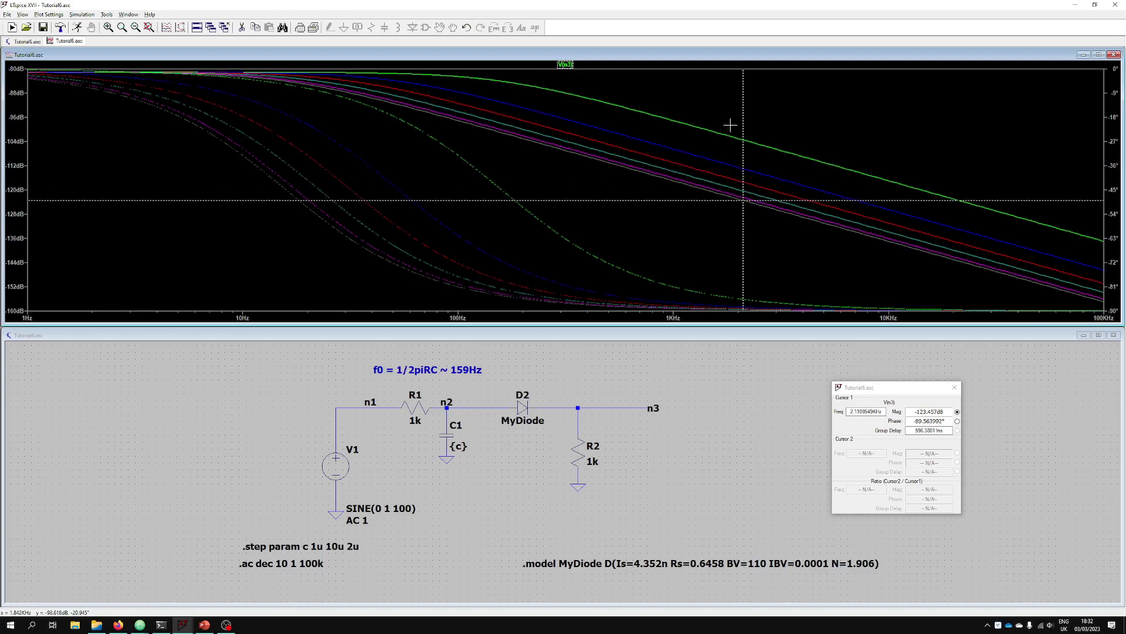
{"action": "key", "text": "Up"}
{"action": "key", "text": "Up"}
{"action": "key", "text": "Up"}
{"action": "key", "text": "Up"}
{"action": "key", "text": "Up"}
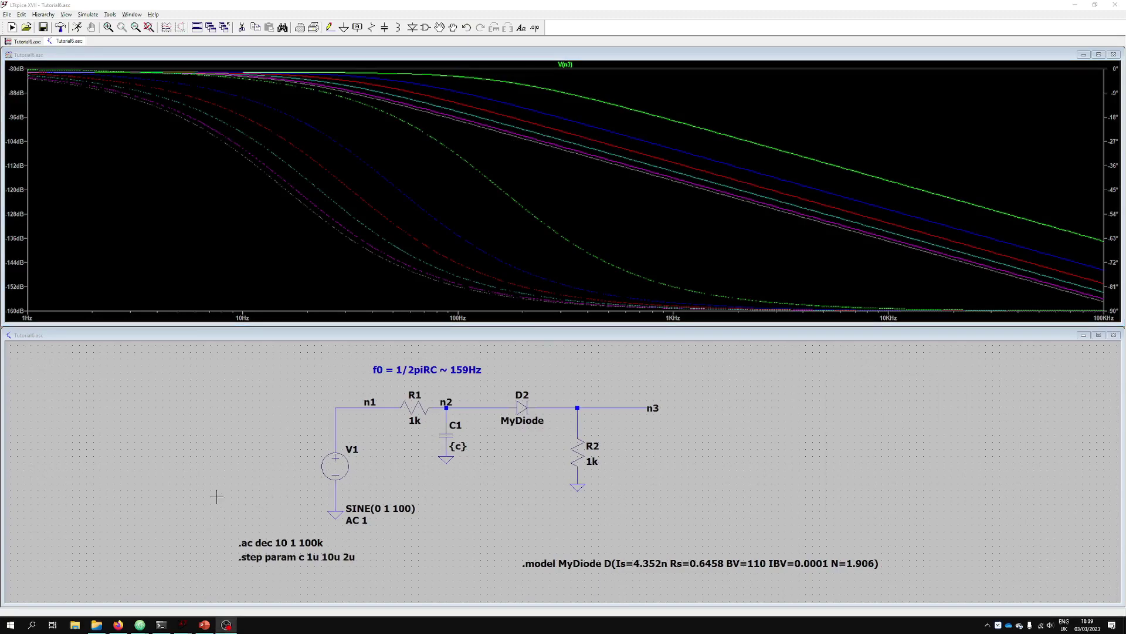
Change the capacitor sweep to list 1u 10u 50u and rerun the simulation
{"action": "right_click", "coordinate": [287, 558]}
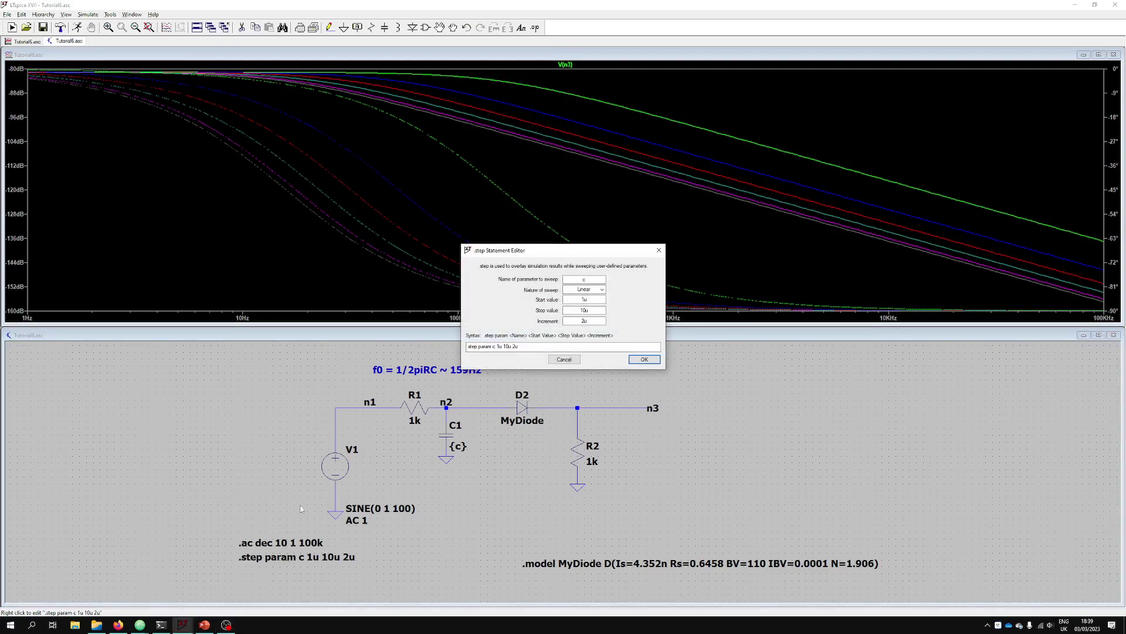
{"action": "left_click", "coordinate": [602, 290]}
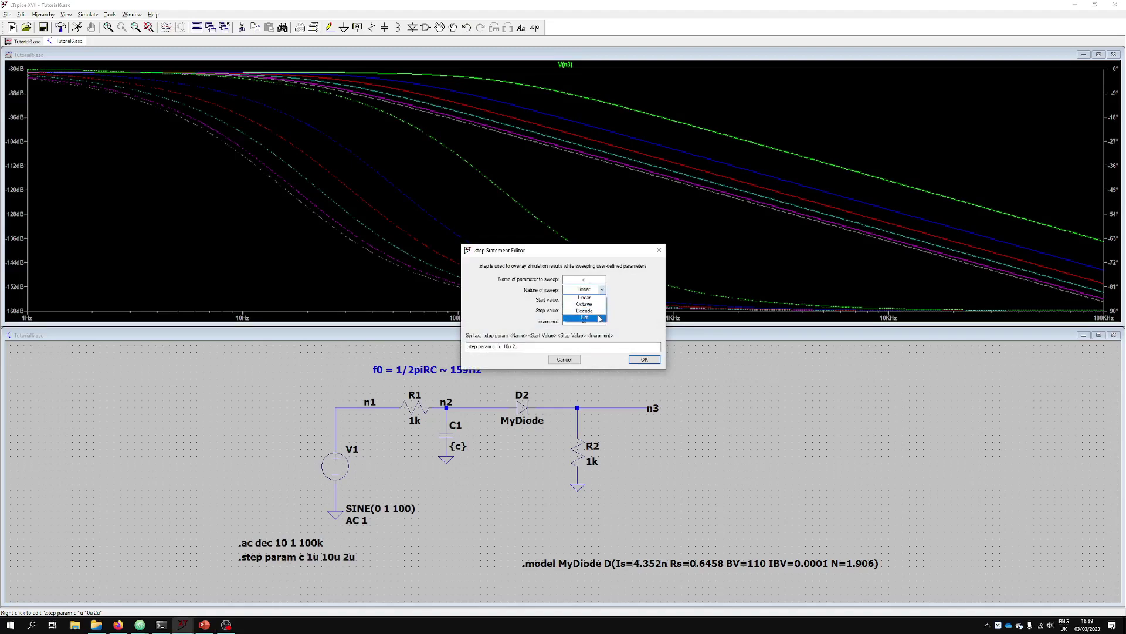
{"action": "left_click", "coordinate": [599, 318]}
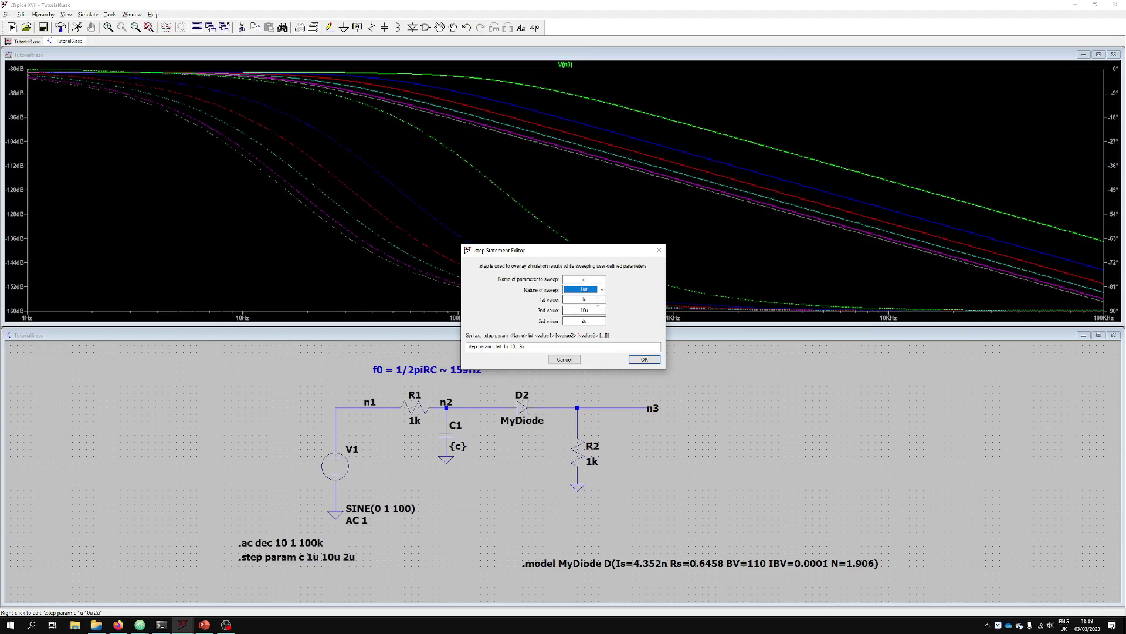
{"action": "left_click", "coordinate": [598, 321]}
{"action": "left_click_drag", "start_coordinate": [598, 320], "coordinate": [514, 324]}
{"action": "type", "text": "100"}
{"action": "key", "text": "BackSpace"}
{"action": "key", "text": "BackSpace"}
{"action": "key", "text": "BackSpace"}
{"action": "type", "text": "50u"}
{"action": "left_click", "coordinate": [644, 359]}
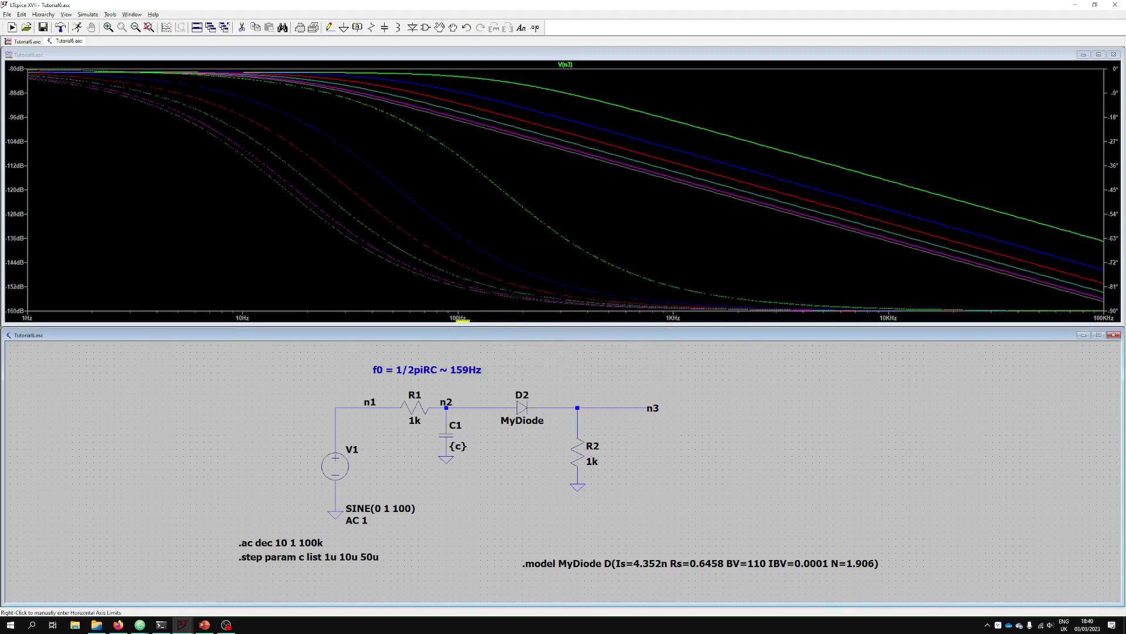
{"action": "left_click", "coordinate": [77, 27]}
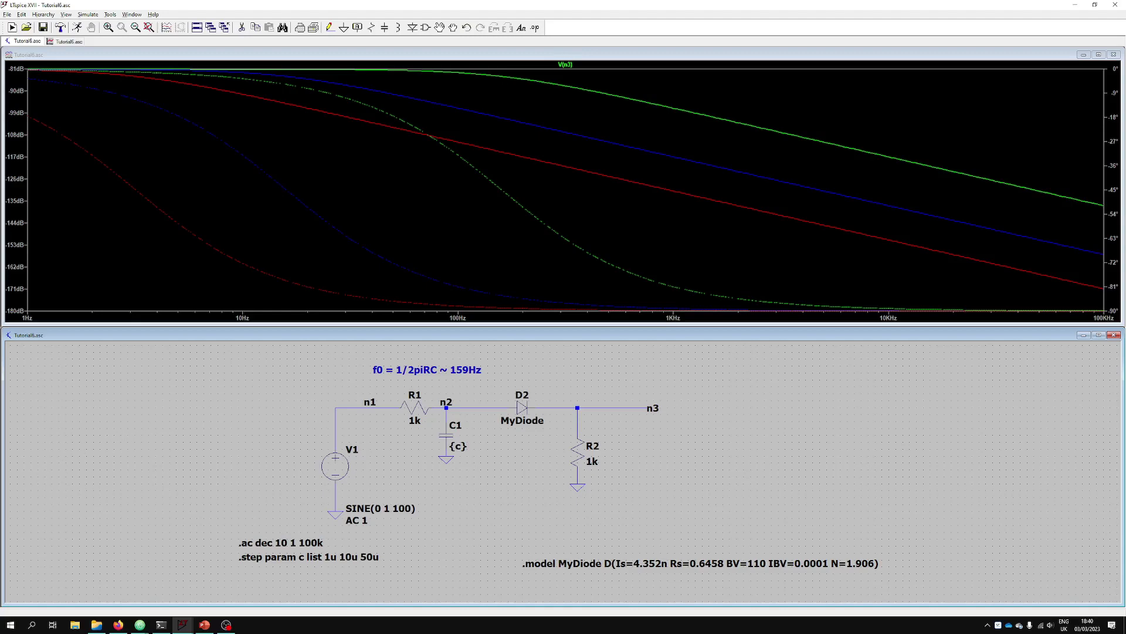
Place a new .step directive below the existing directives
{"action": "key", "text": "alt+Tab"}
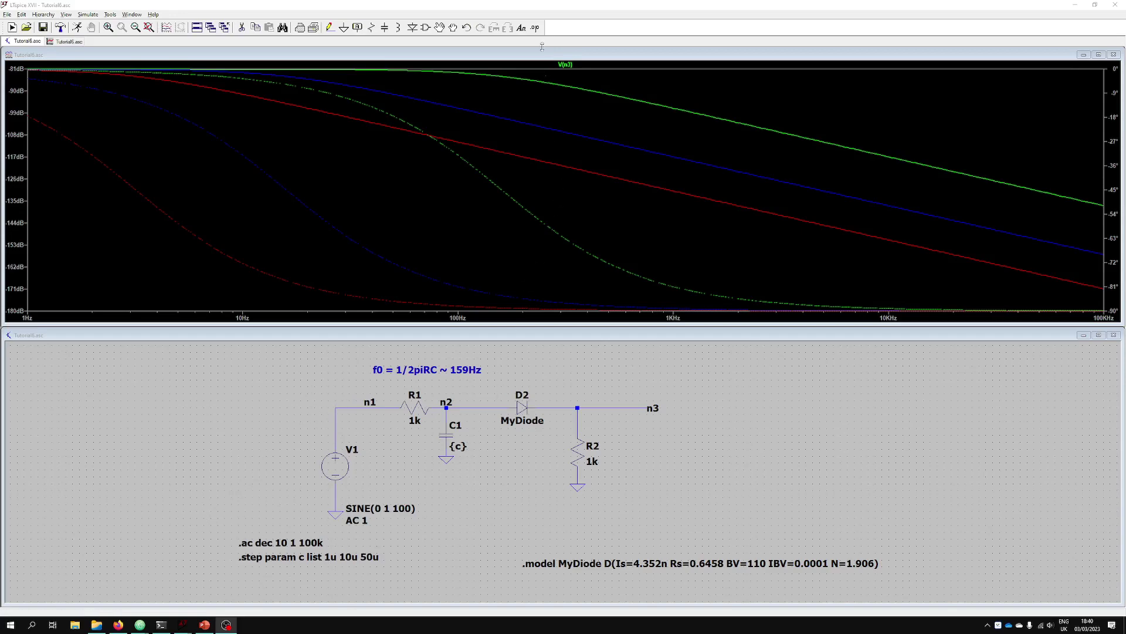
{"action": "left_click", "coordinate": [536, 28]}
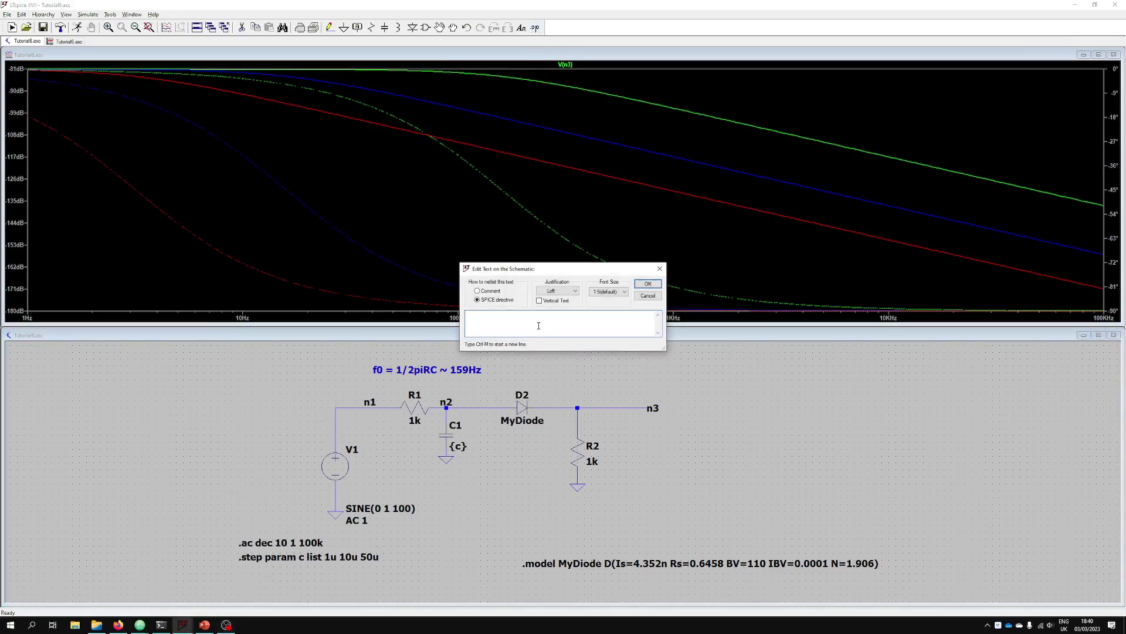
{"action": "key", "text": "Return"}
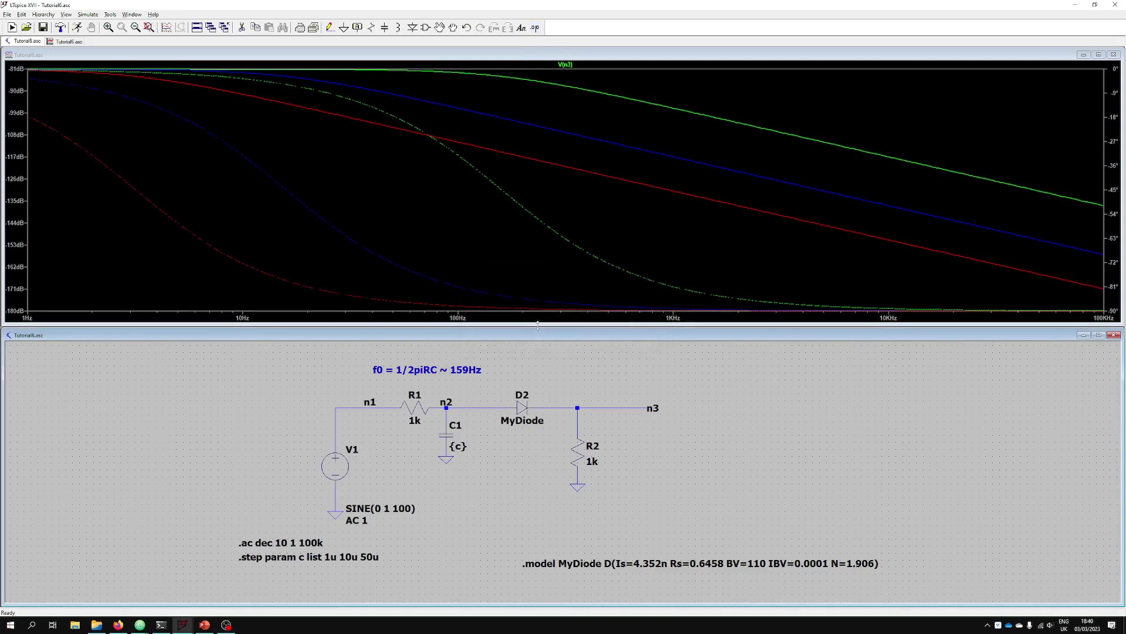
{"action": "left_click", "coordinate": [241, 573]}
Set the new directive to step param r as a list of 1k and 5k
{"action": "right_click", "coordinate": [251, 573]}
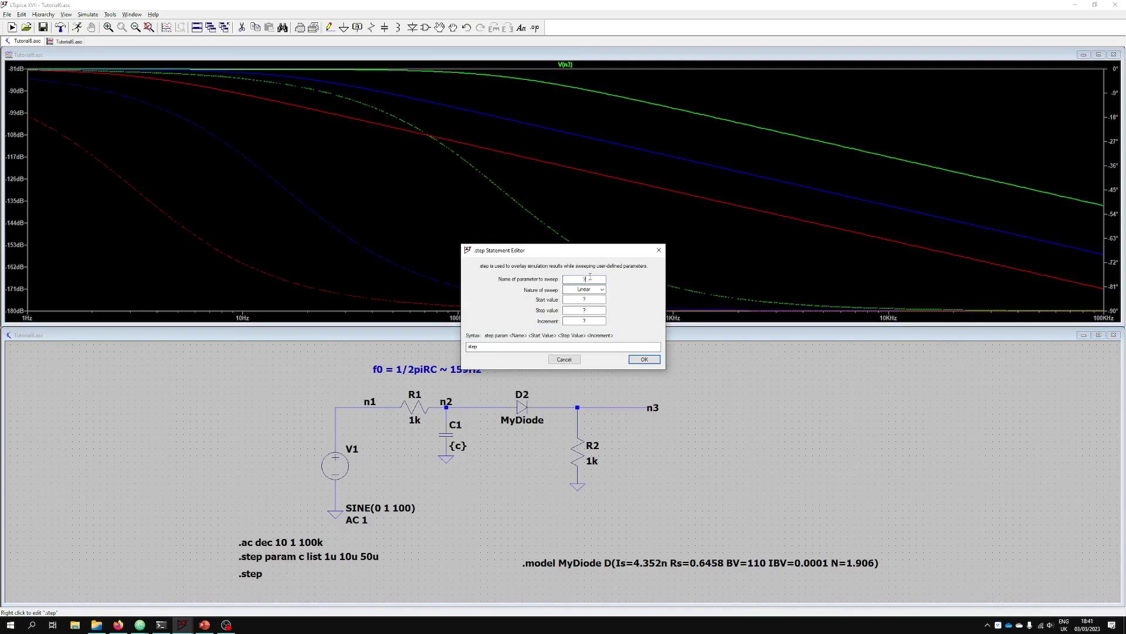
{"action": "type", "text": "r"}
{"action": "left_click", "coordinate": [602, 289]}
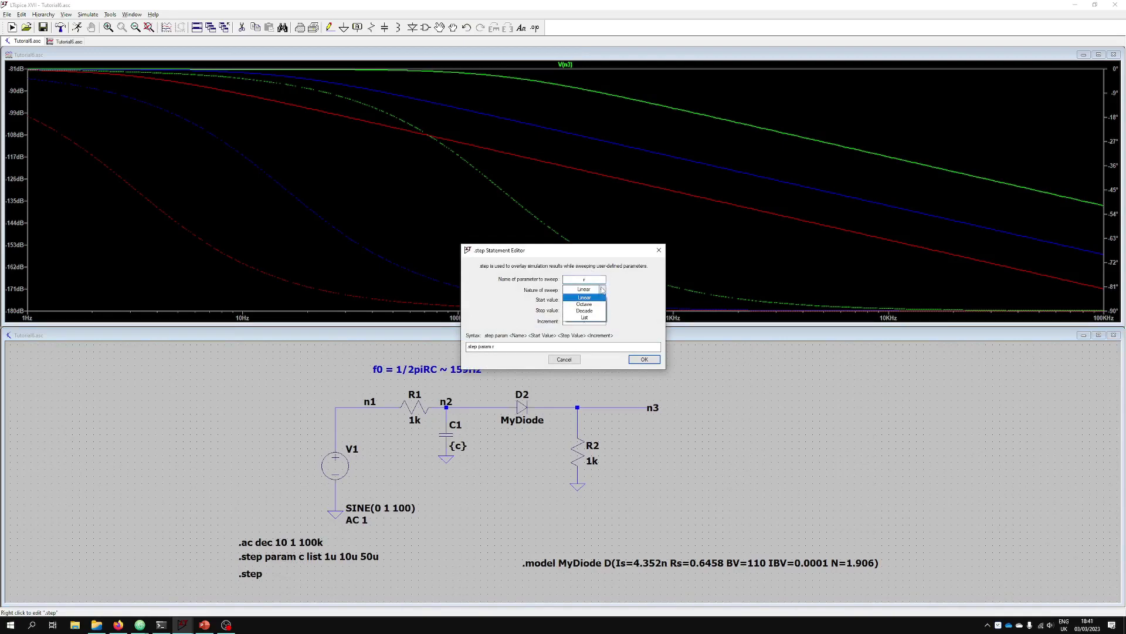
{"action": "left_click", "coordinate": [602, 317]}
{"action": "left_click", "coordinate": [599, 299]}
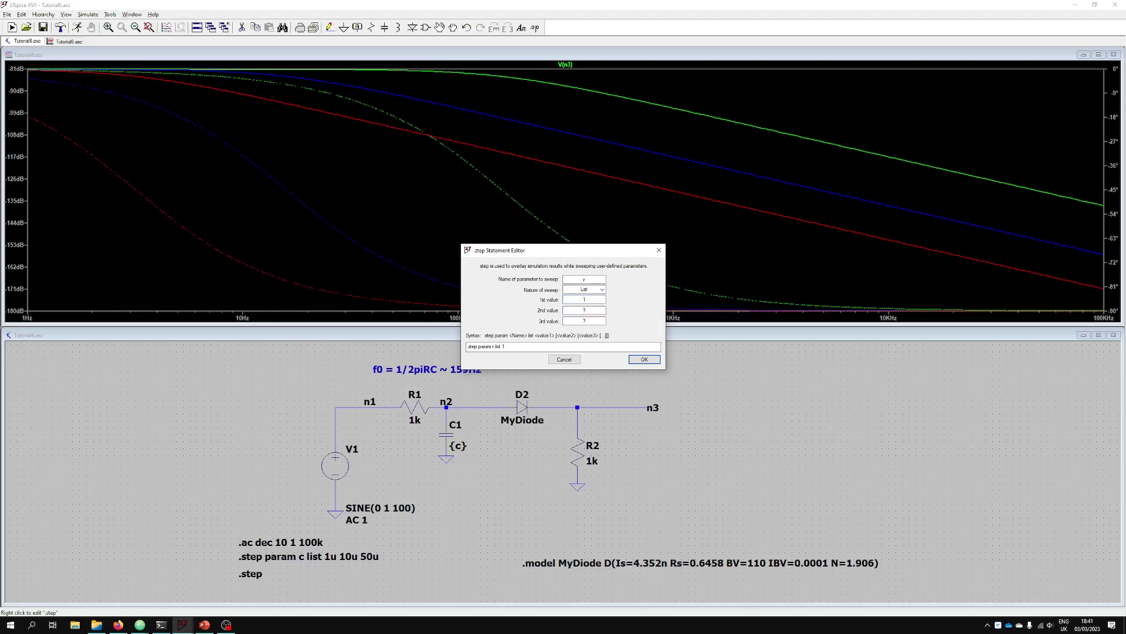
{"action": "left_click", "coordinate": [600, 310]}
{"action": "type", "text": "5k"}
{"action": "left_click", "coordinate": [644, 359]}
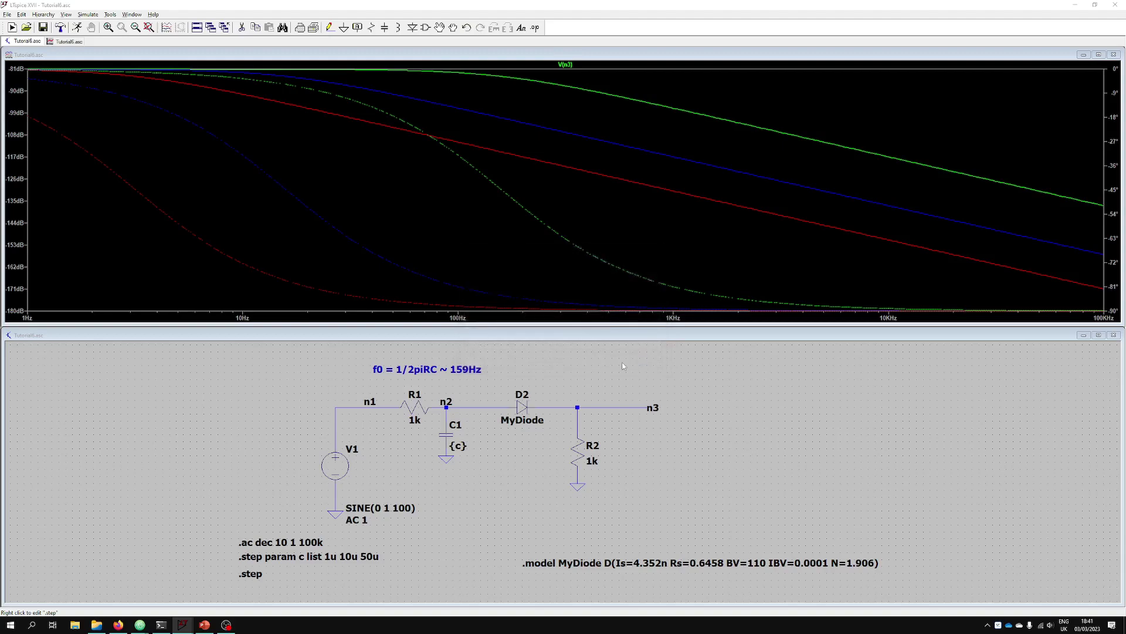
Set R2's value to {r} and rerun with both parameter steps
{"action": "right_click", "coordinate": [591, 461]}
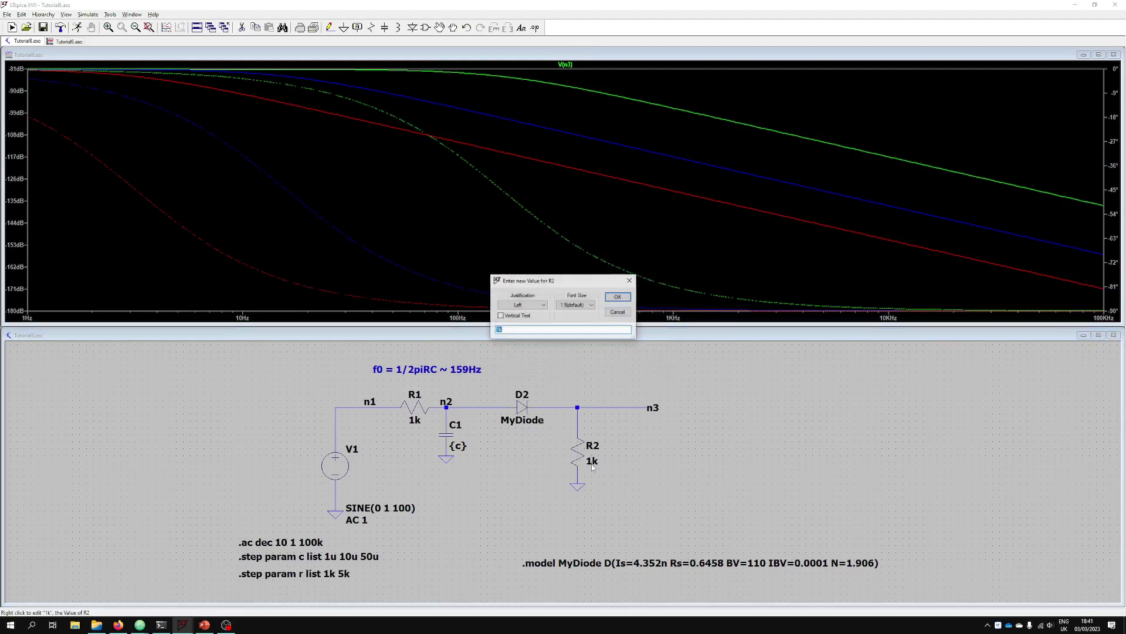
{"action": "type", "text": "{r"}
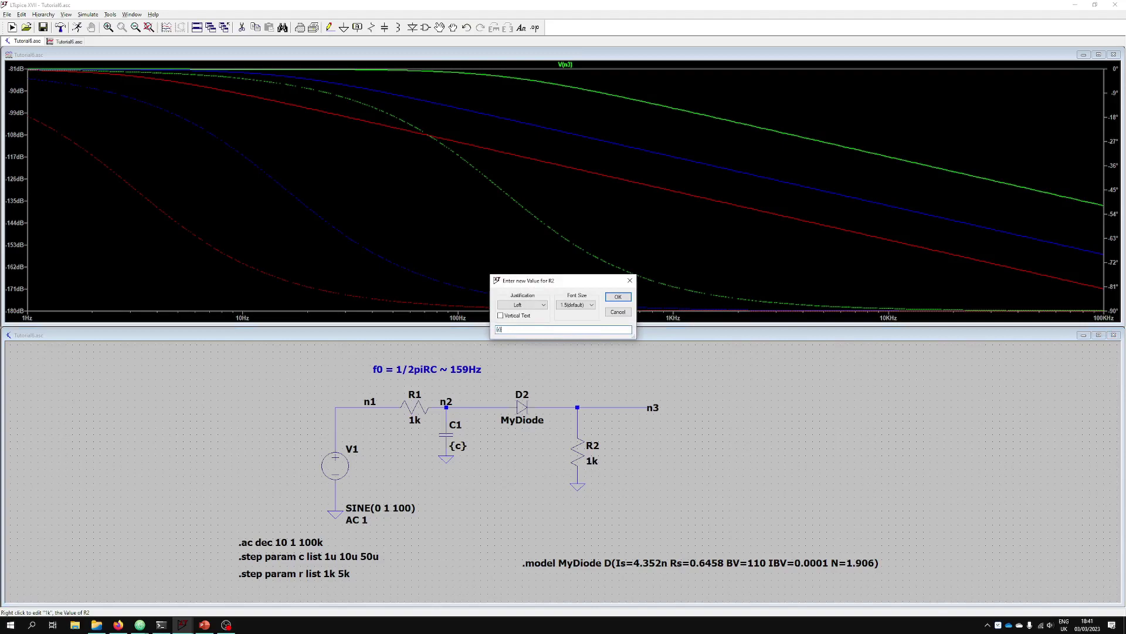
{"action": "key", "text": "Return"}
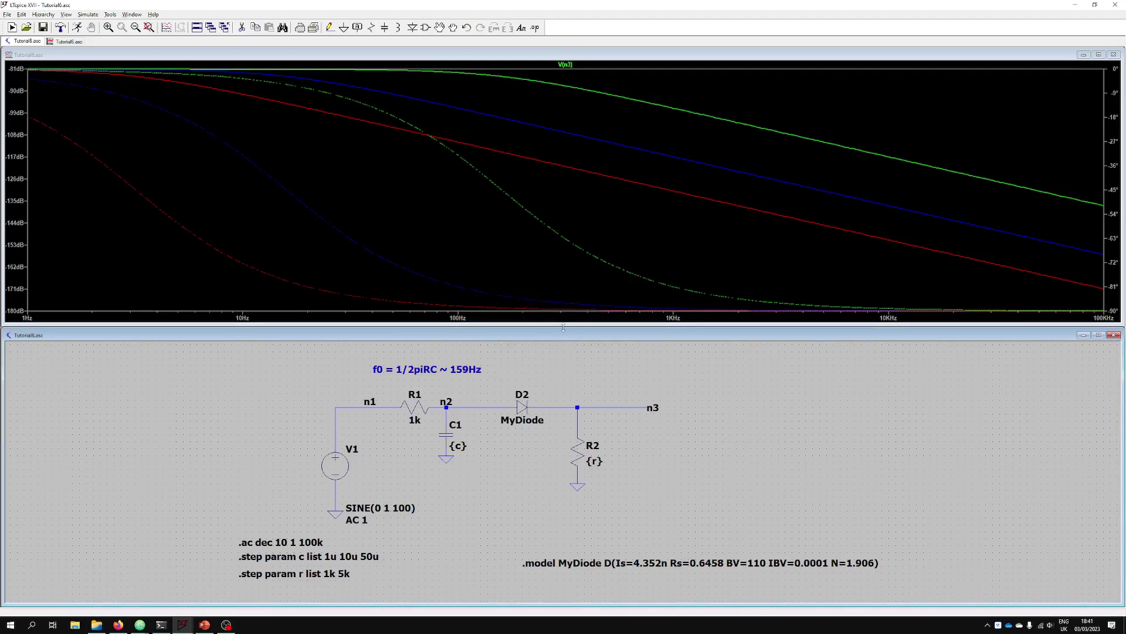
{"action": "left_click", "coordinate": [12, 28]}
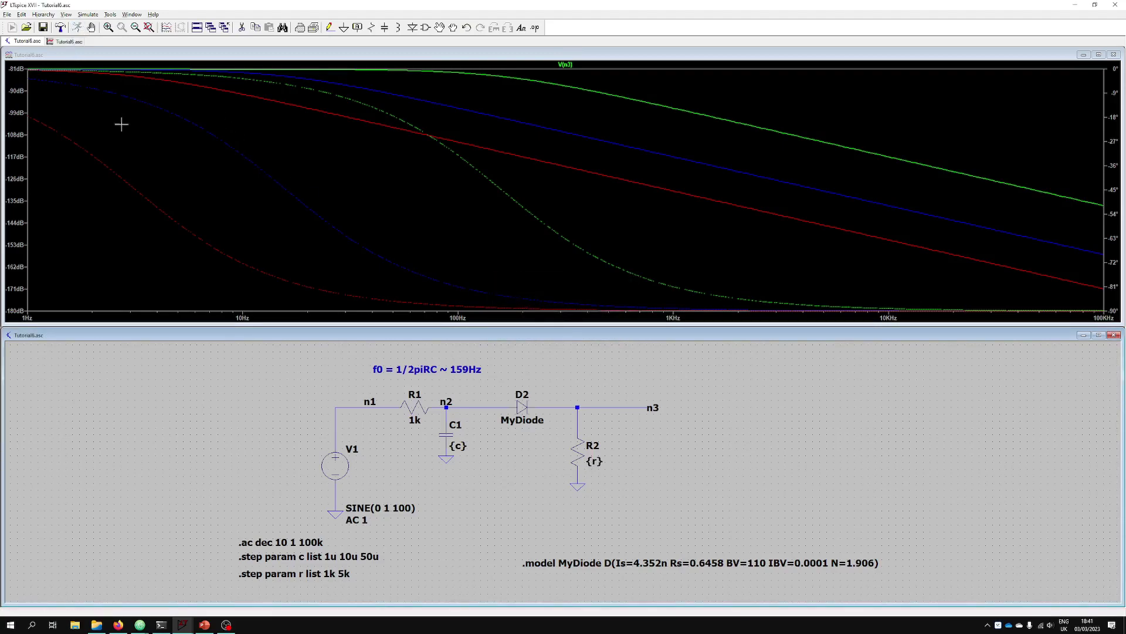